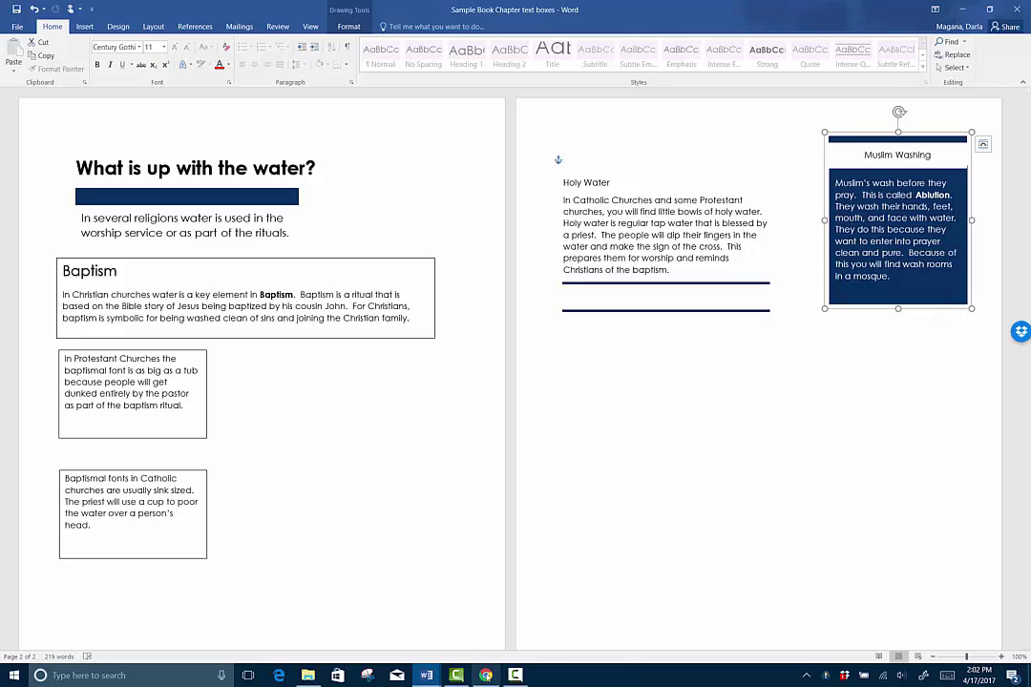
- Switch to Chrome, search World Book Kids for "baptism" from the Christianity research guide, and open the Jesus Christ article at its baptism painting
left_click(412, 549)
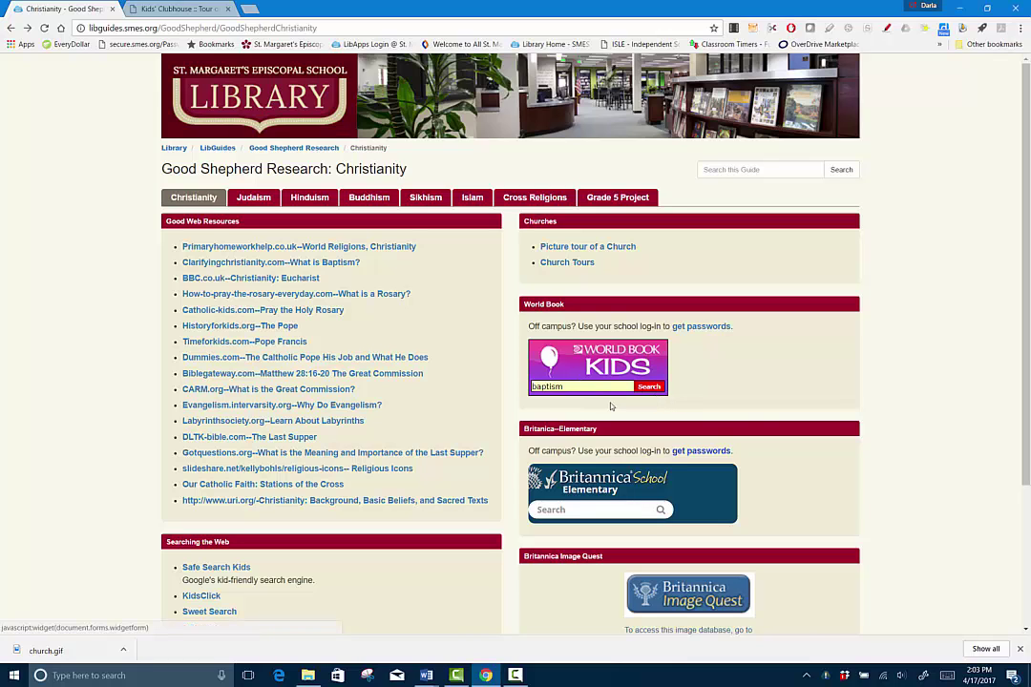
scroll(651, 331, "down", 1)
left_click(649, 328)
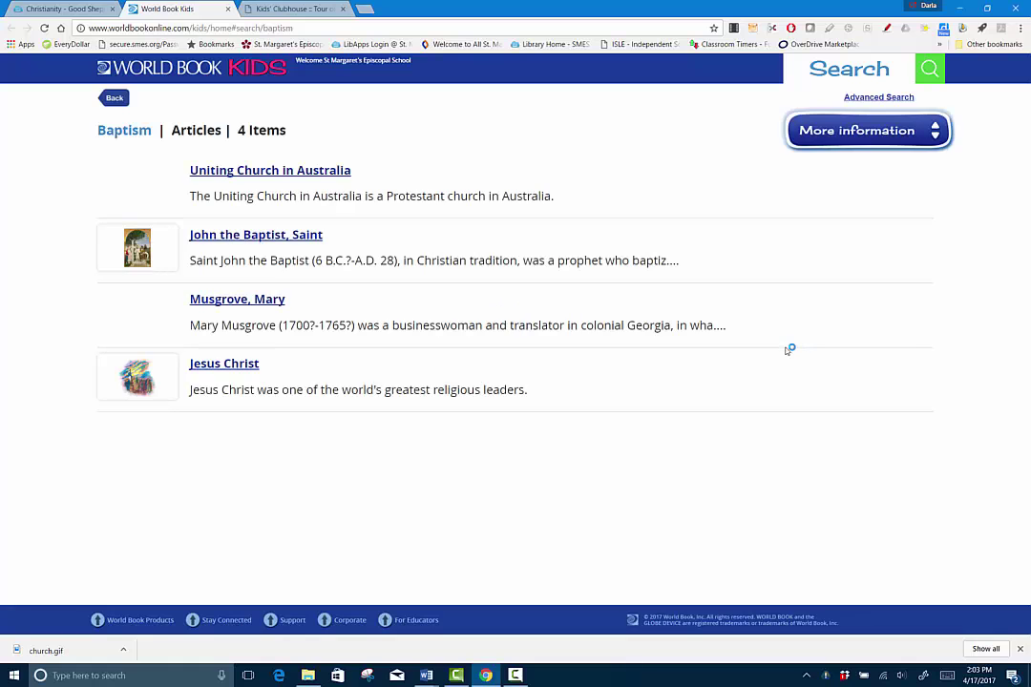
left_click(208, 365)
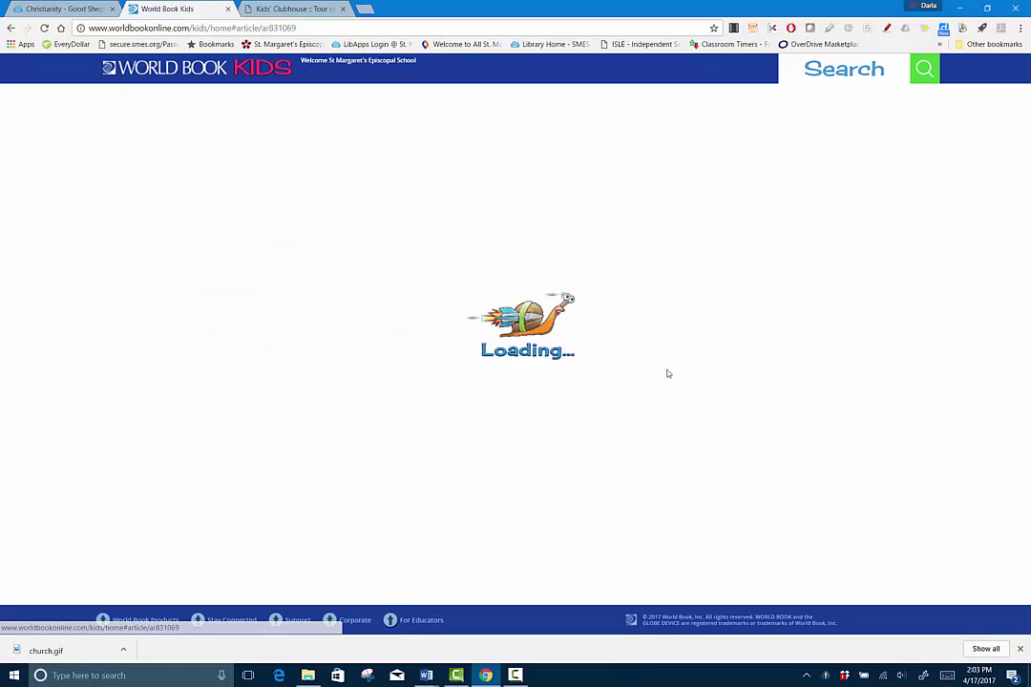
scroll(573, 363, "down", 2)
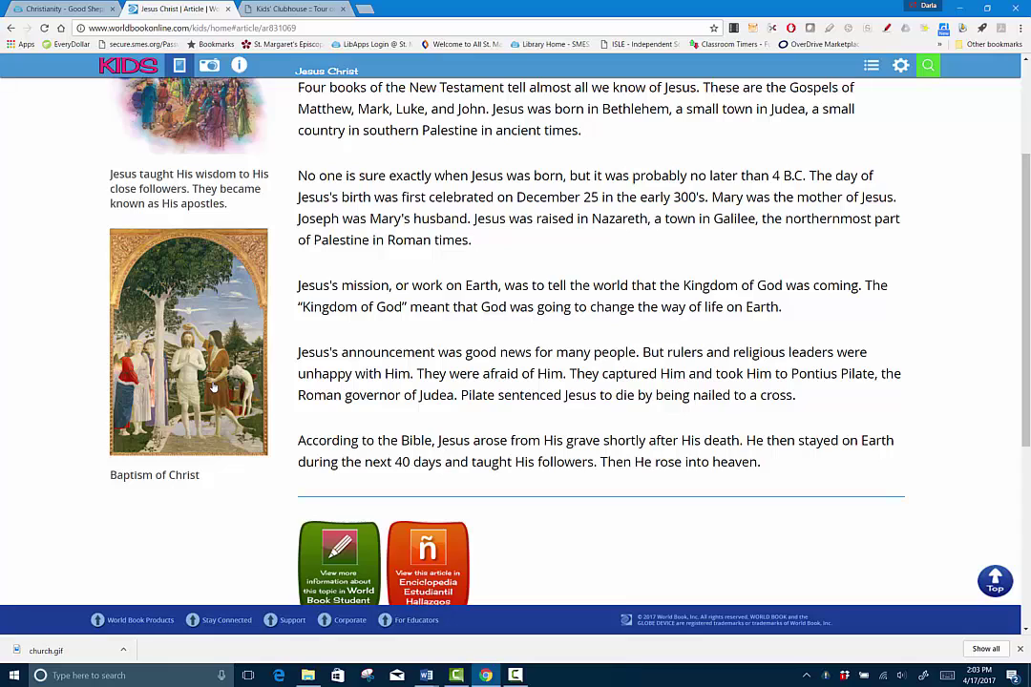
- Save the article's Baptism of Christ painting to the Desktop's Library folder under the file name "Baptism of Christ"
right_click(170, 326)
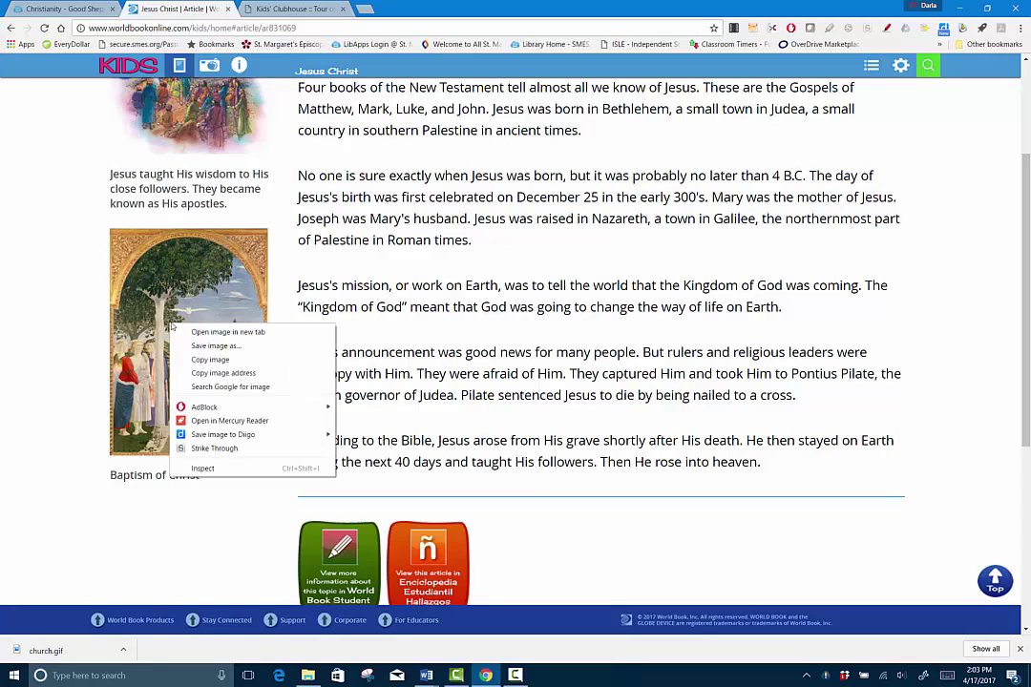
left_click(231, 347)
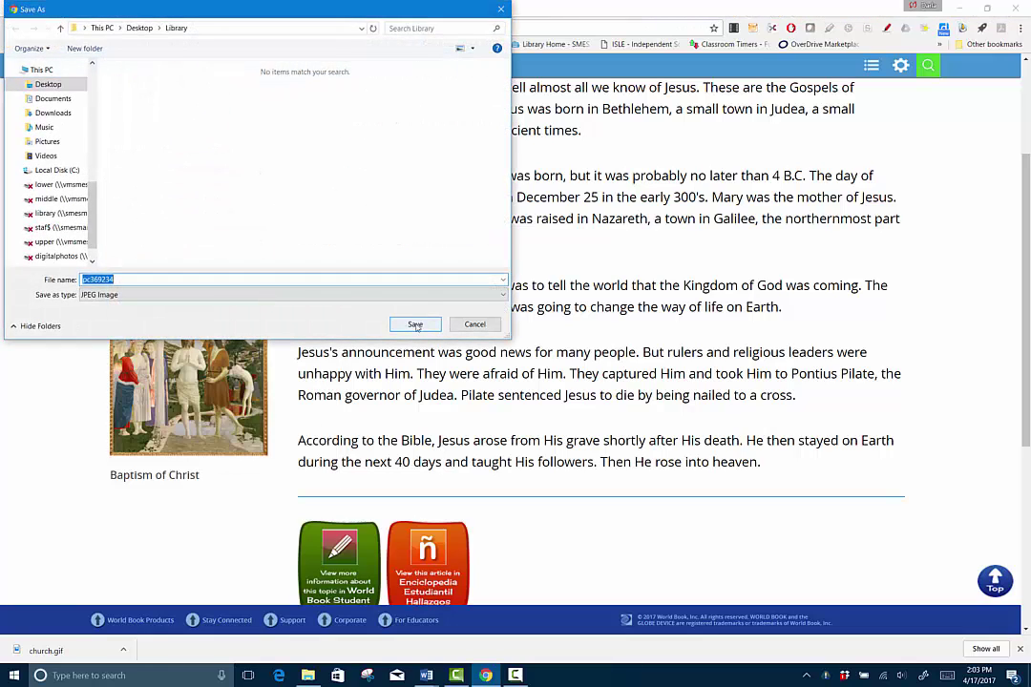
left_click(138, 27)
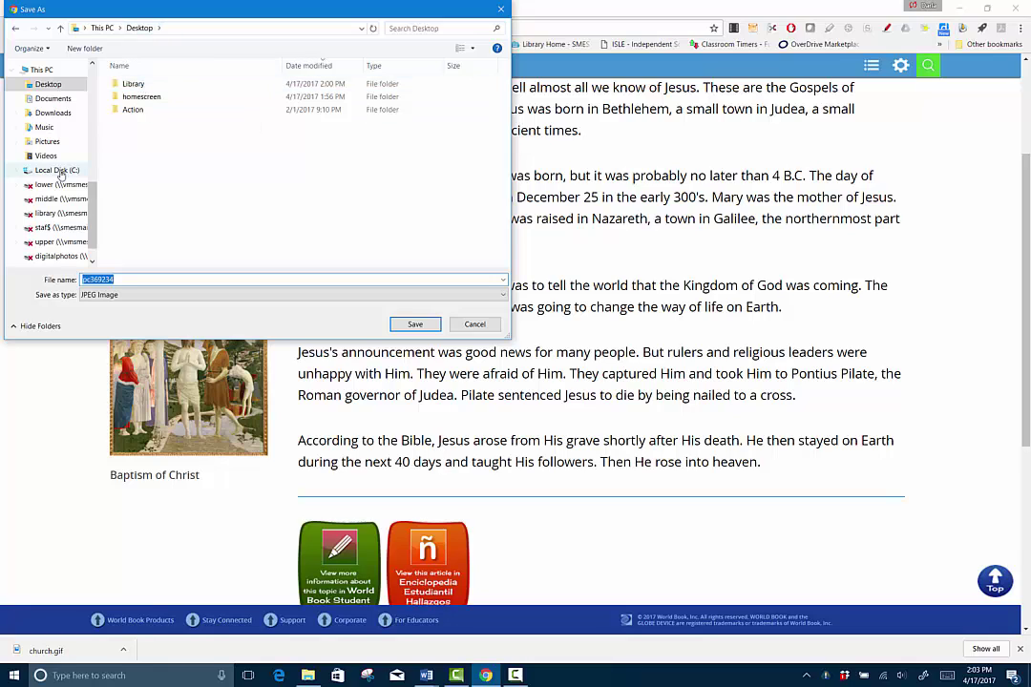
double_click(134, 84)
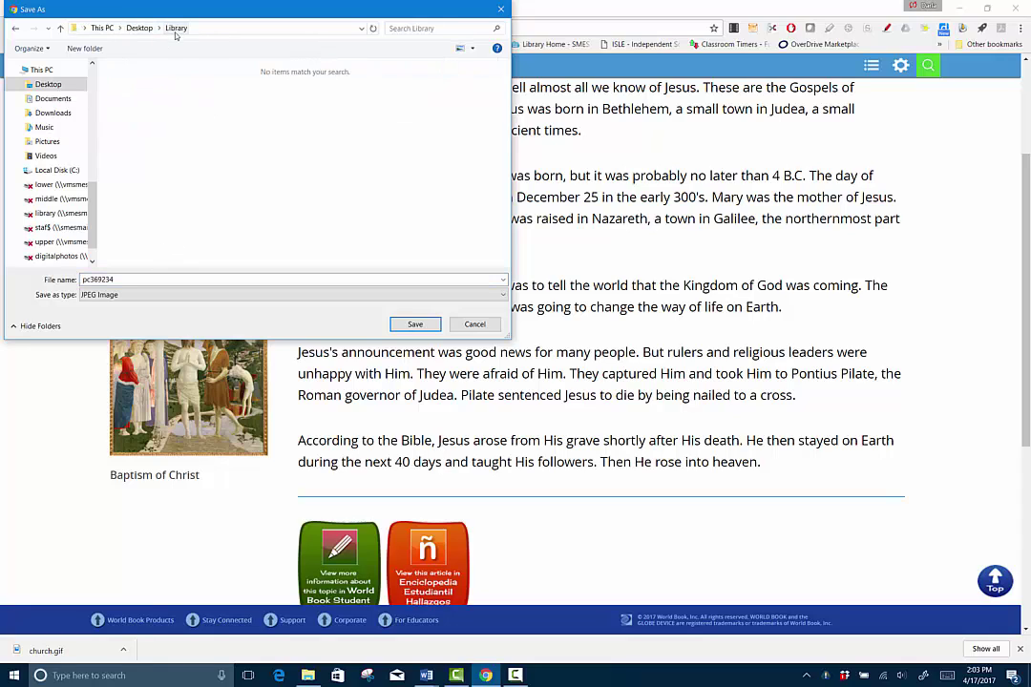
double_click(126, 279)
type("Baptism of Christ")
key("Return")
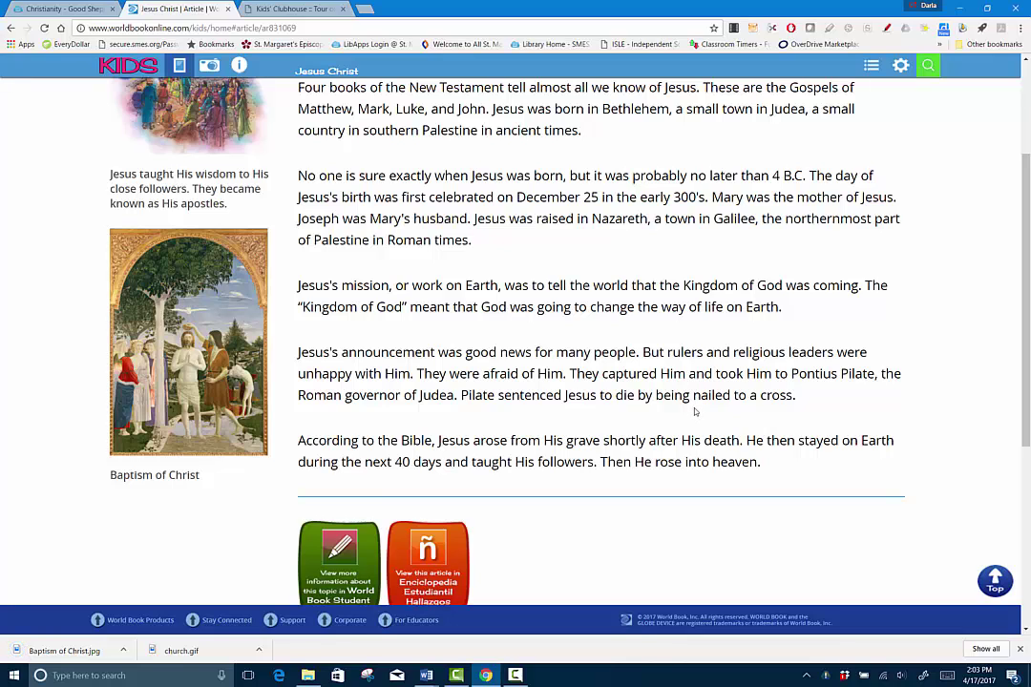
- Return to the Christianity research guide, open Britannica ImageQuest from its quest.eb.com link, and search for "baptism"
left_click(40, 10)
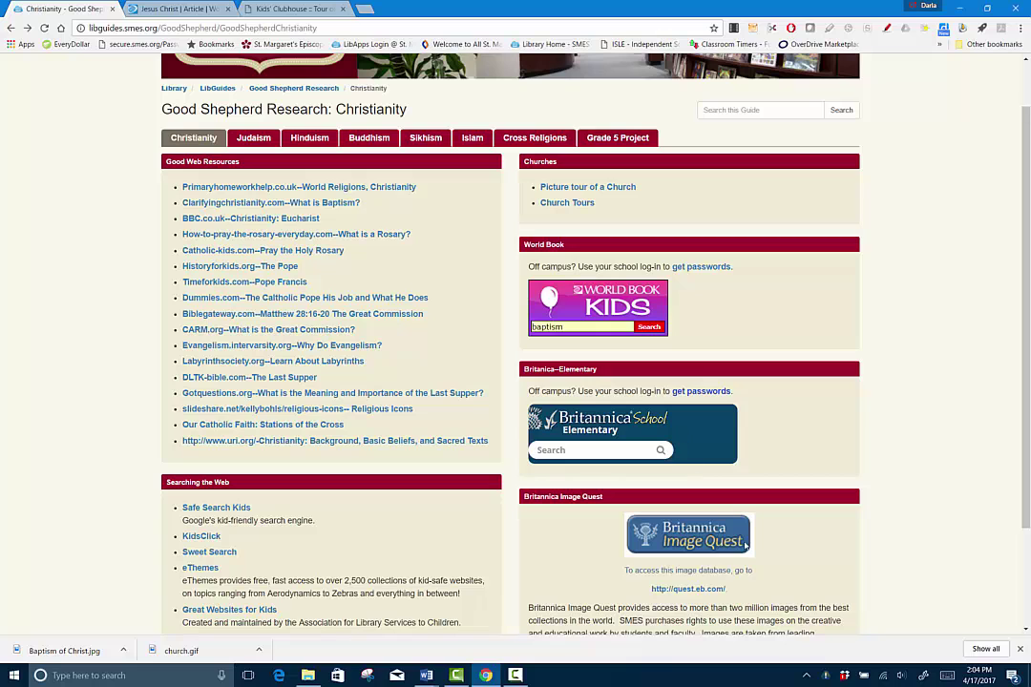
scroll(746, 544, "down", 3)
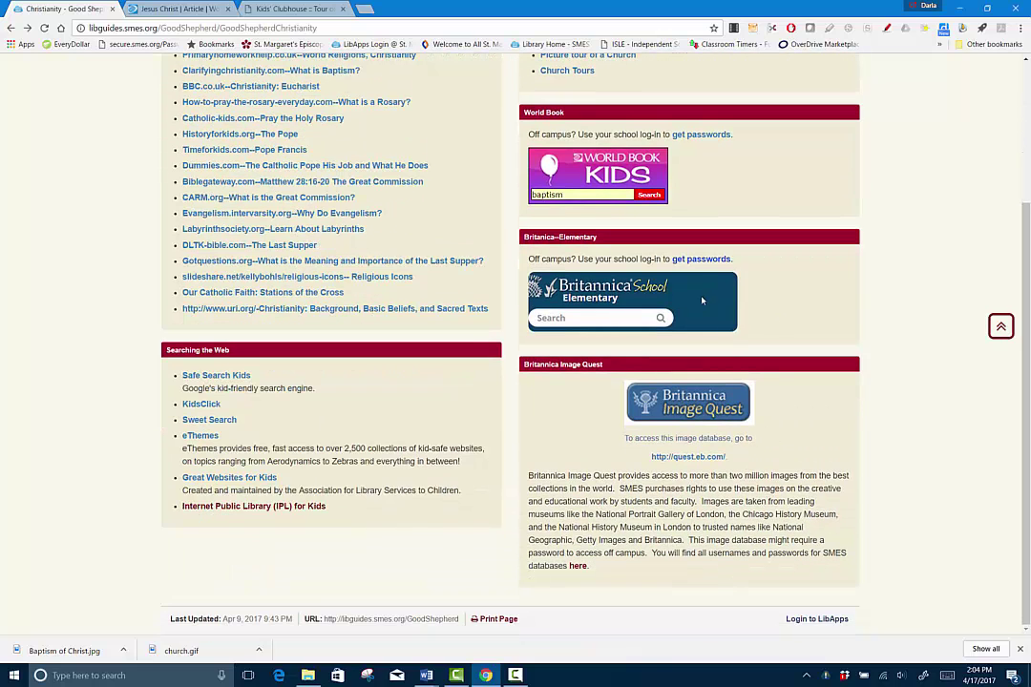
left_click(689, 460)
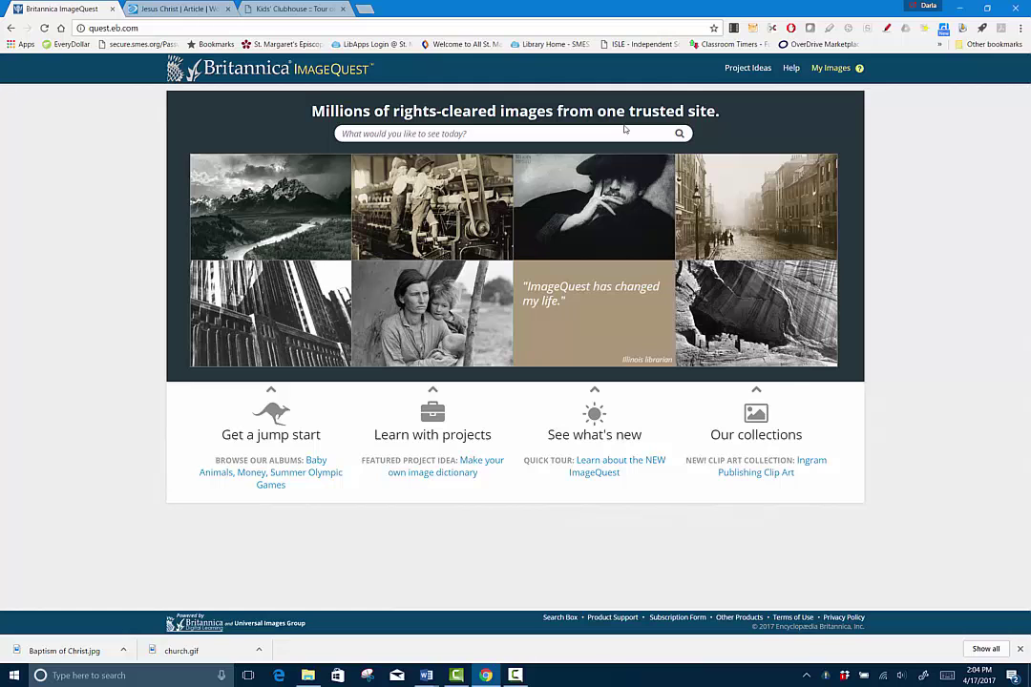
left_click(478, 133)
type("baptism")
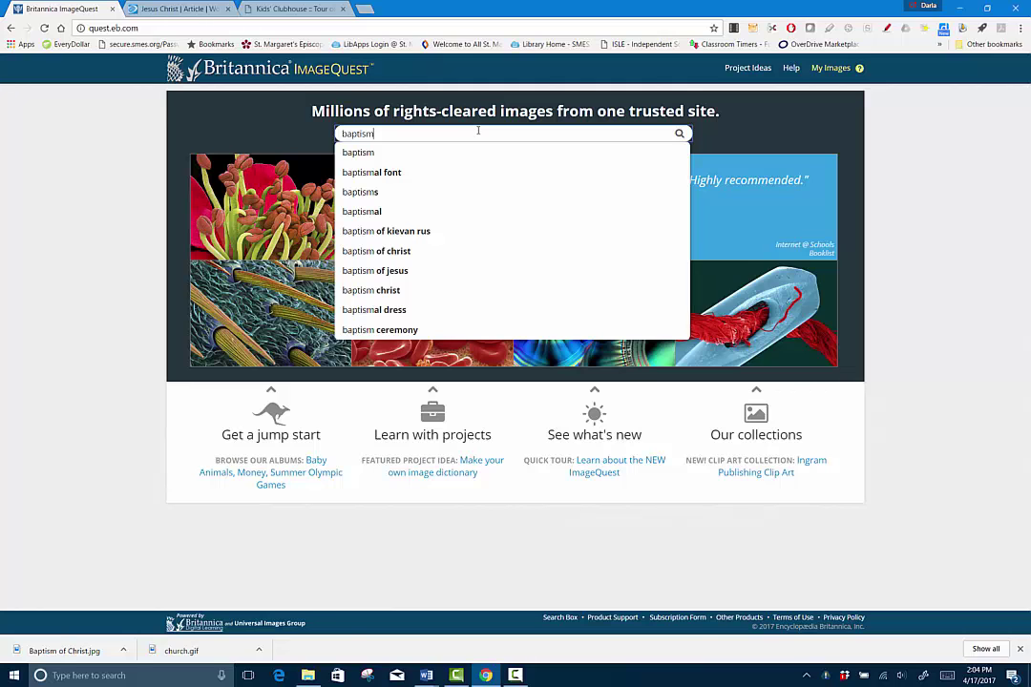
key("Return")
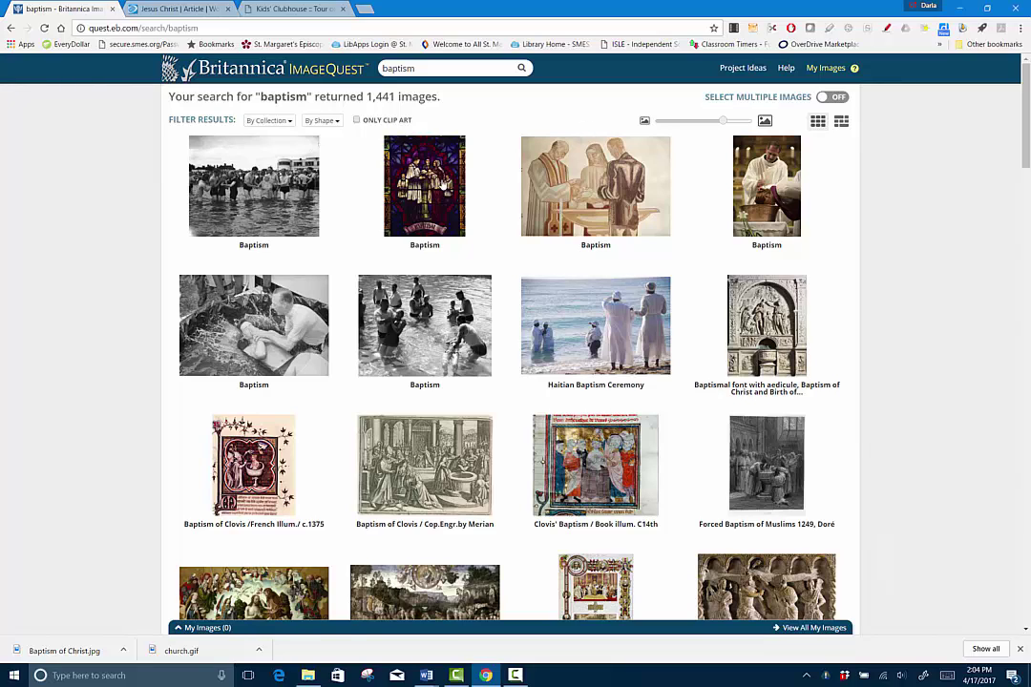
- Open the photo of the priest baptizing over a copper basin and save it in the Library folder as "Baptism"
left_click(770, 181)
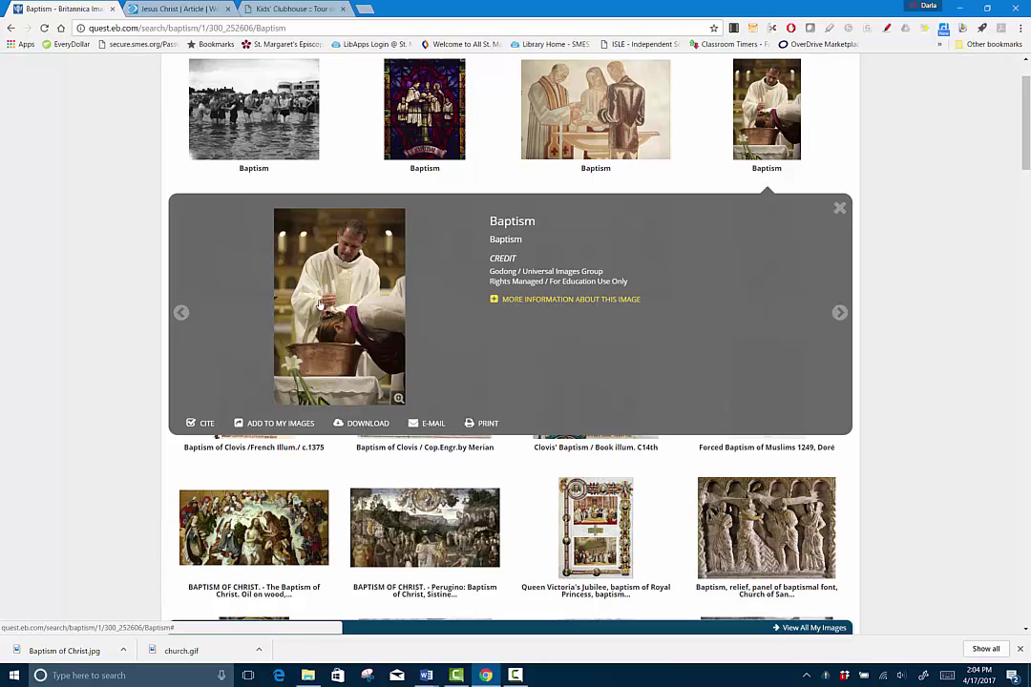
right_click(323, 274)
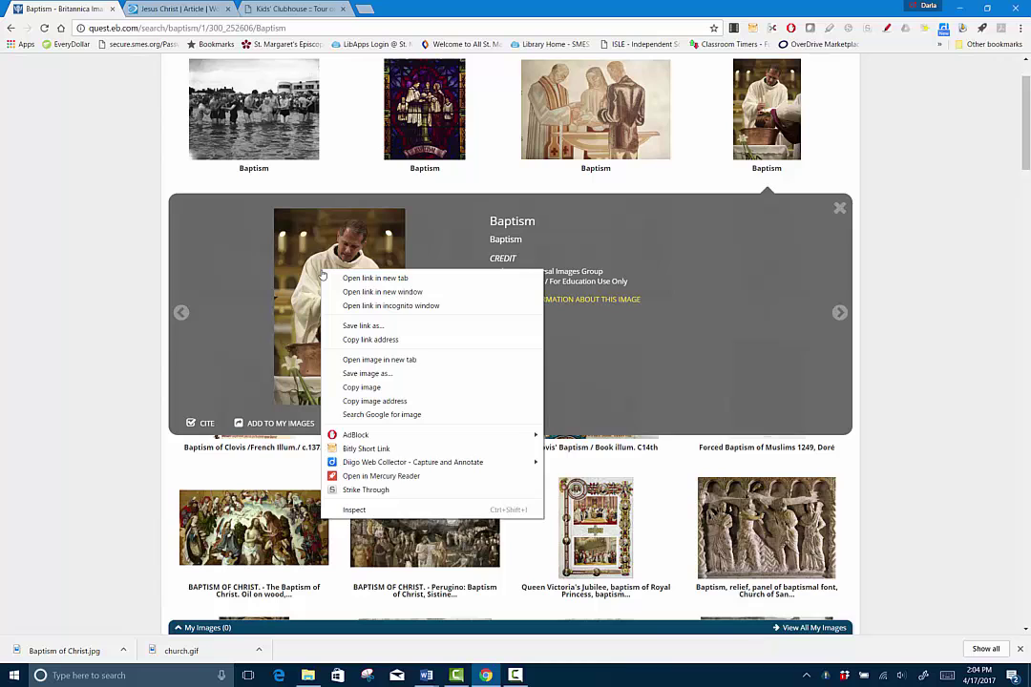
left_click(367, 373)
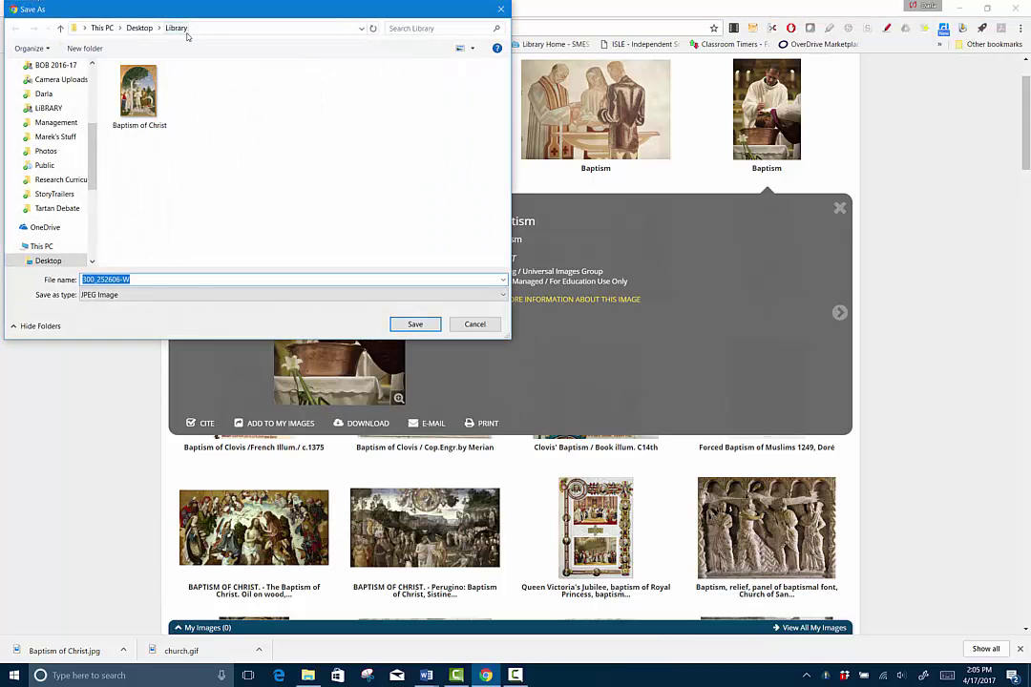
left_click_drag(119, 12, 261, 62)
type("Bapt")
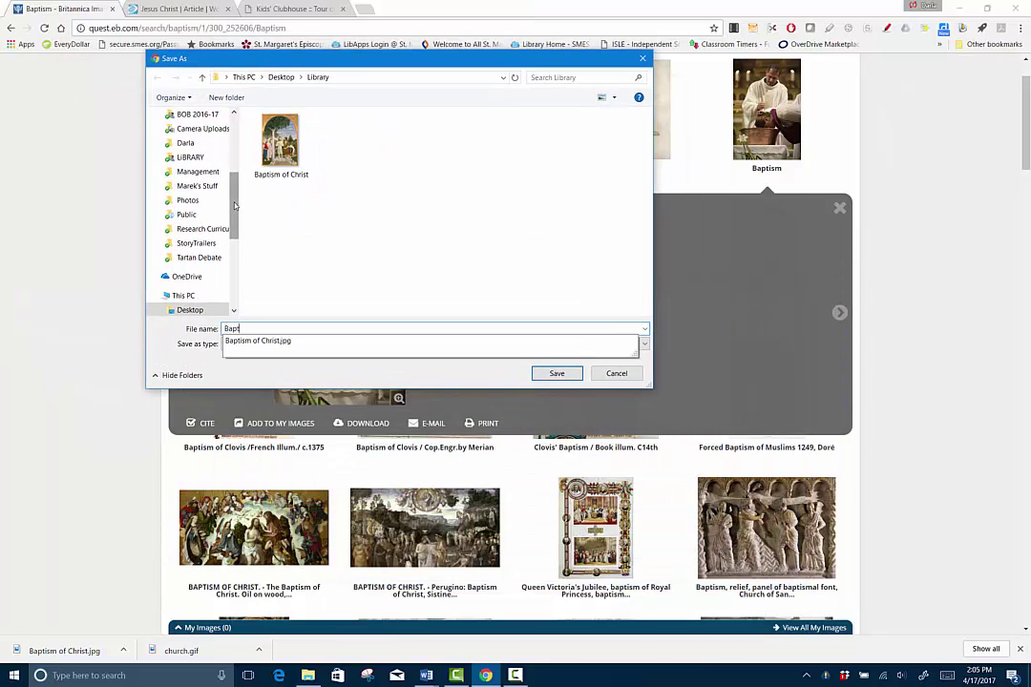
type("ism")
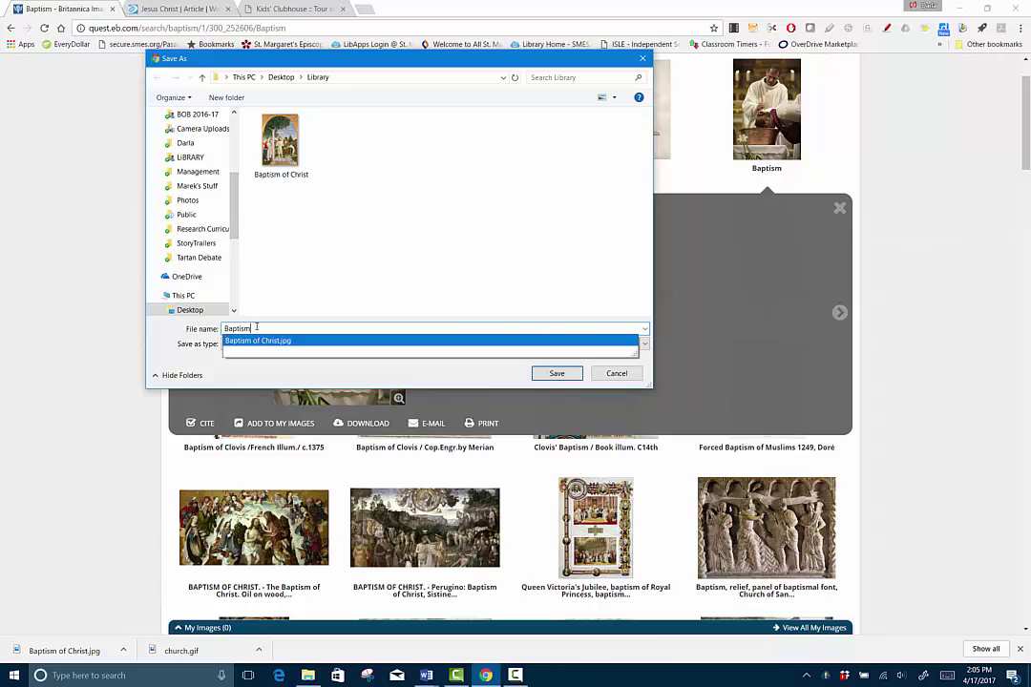
key("Return")
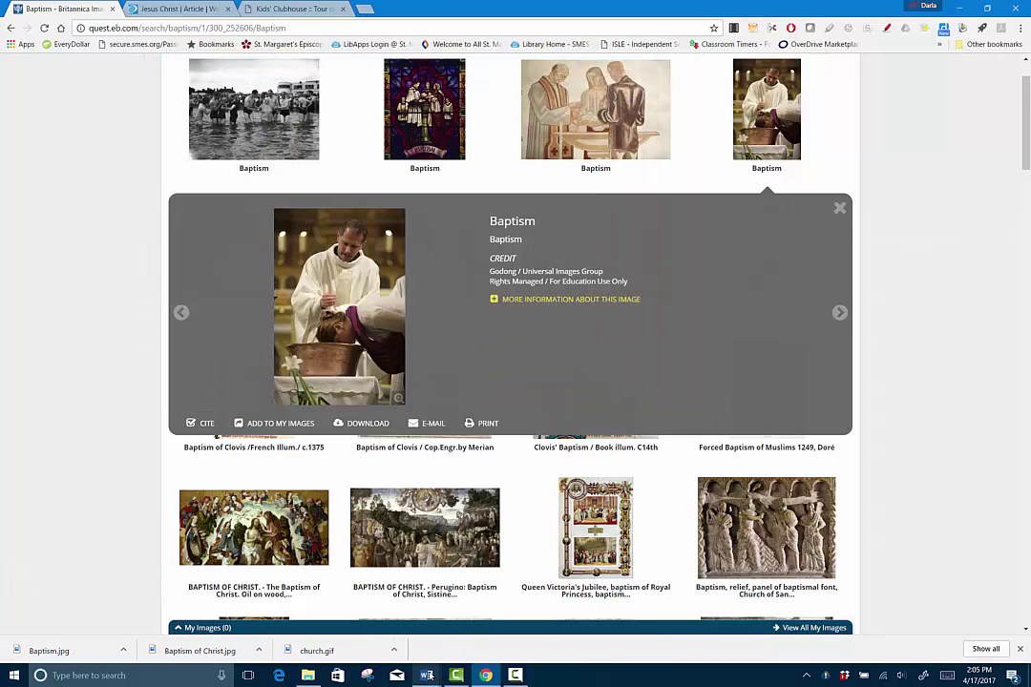
- Switch to the Word book chapter document and insert the Baptism picture from the Desktop's Library folder below the Holy Water section
left_click(427, 674)
left_click(510, 642)
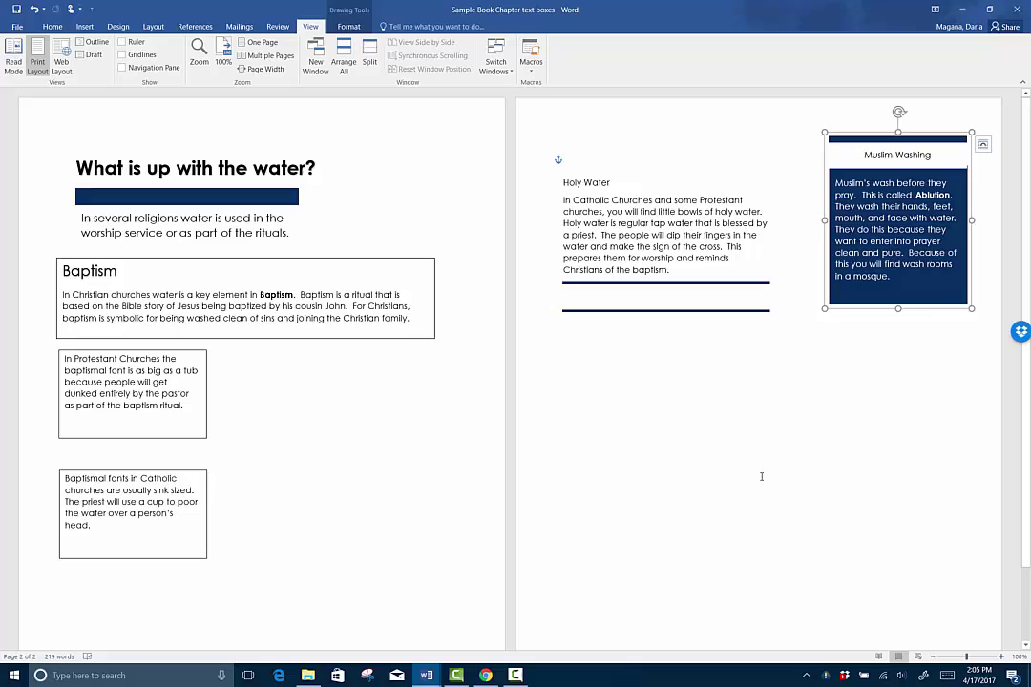
left_click(762, 476)
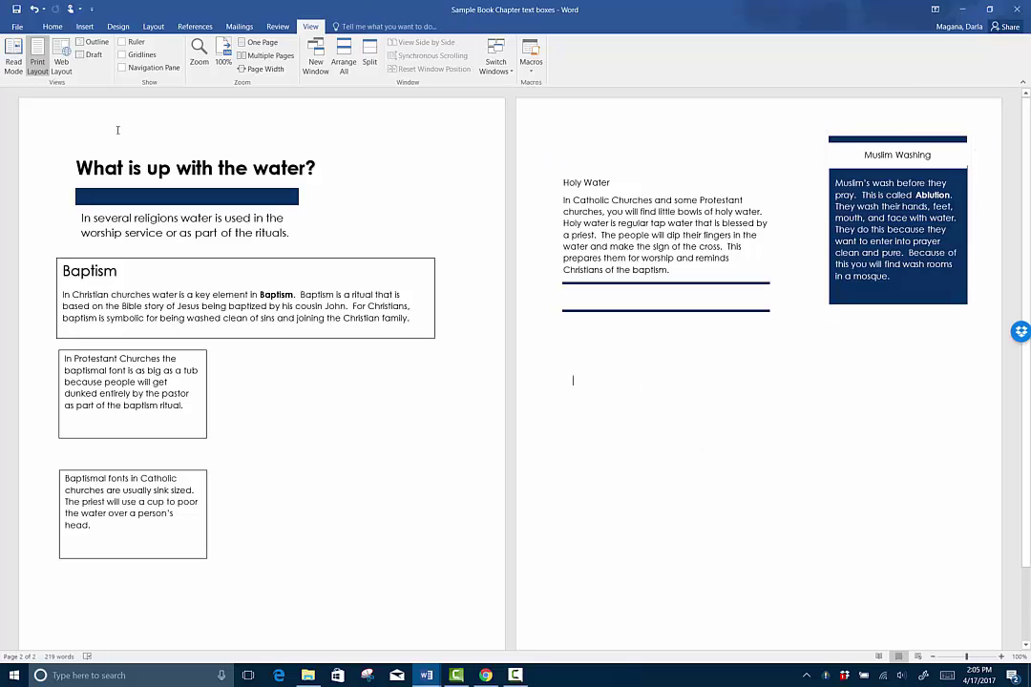
left_click(84, 26)
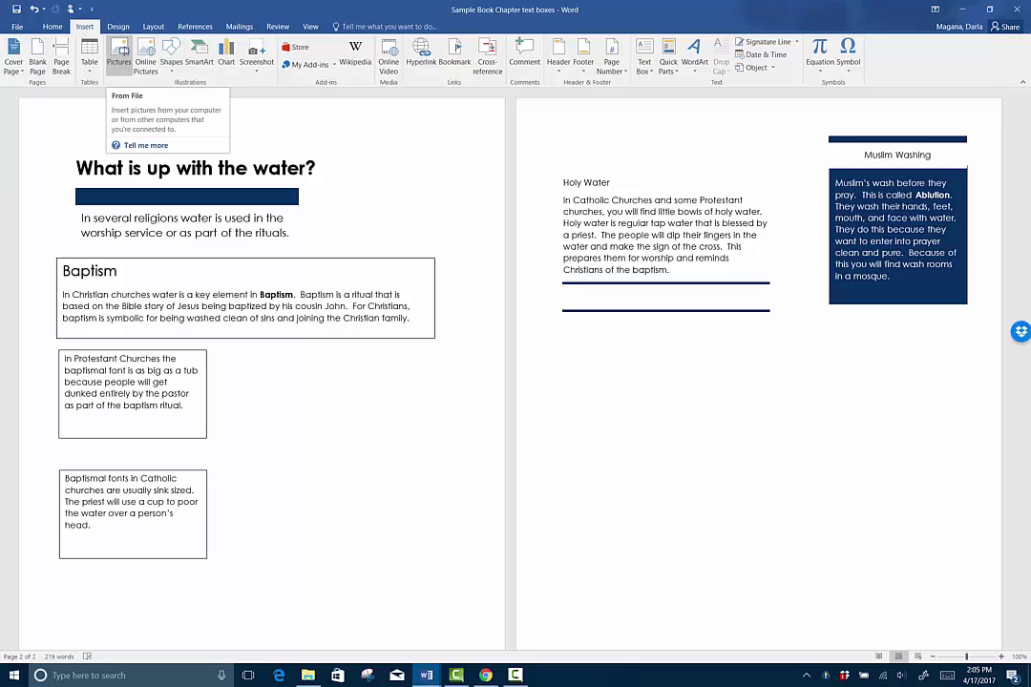
left_click(125, 67)
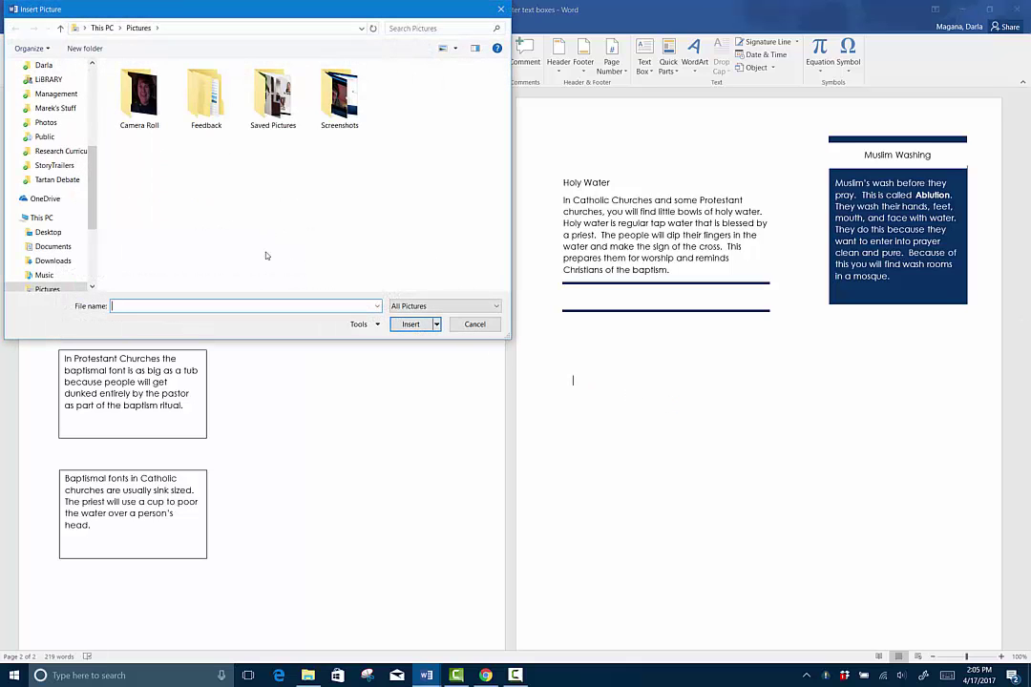
scroll(58, 152, "up", 5)
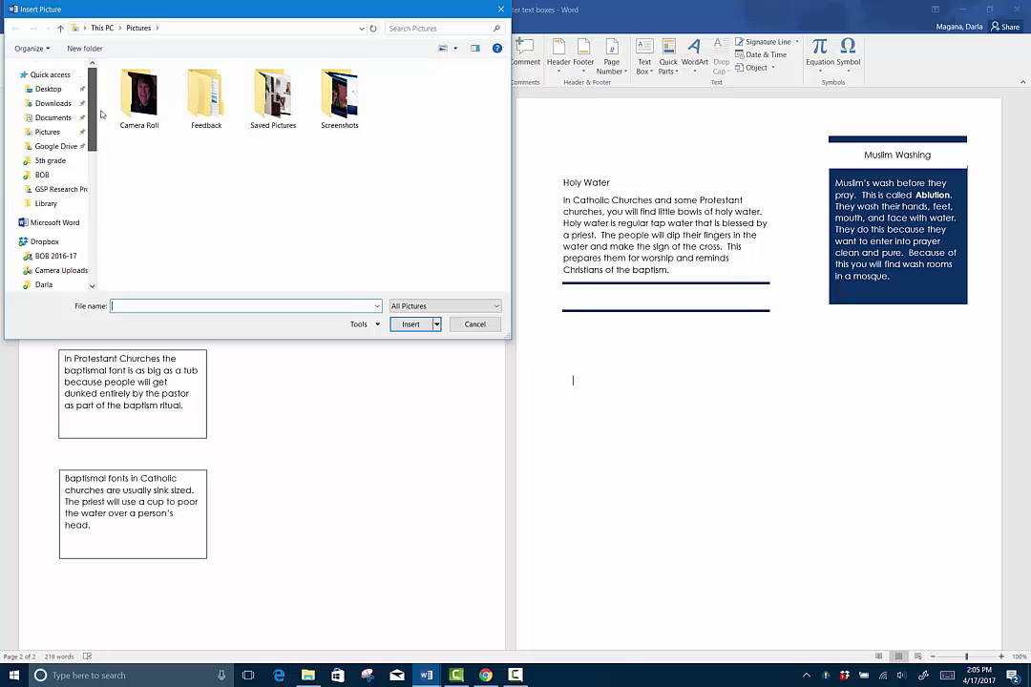
left_click(49, 89)
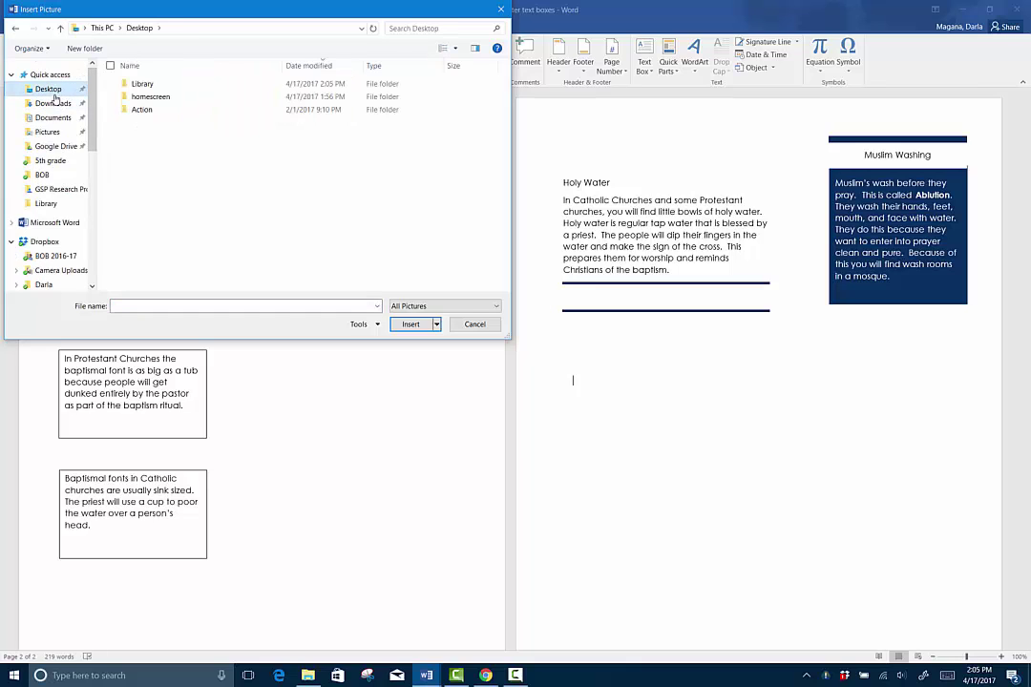
double_click(141, 85)
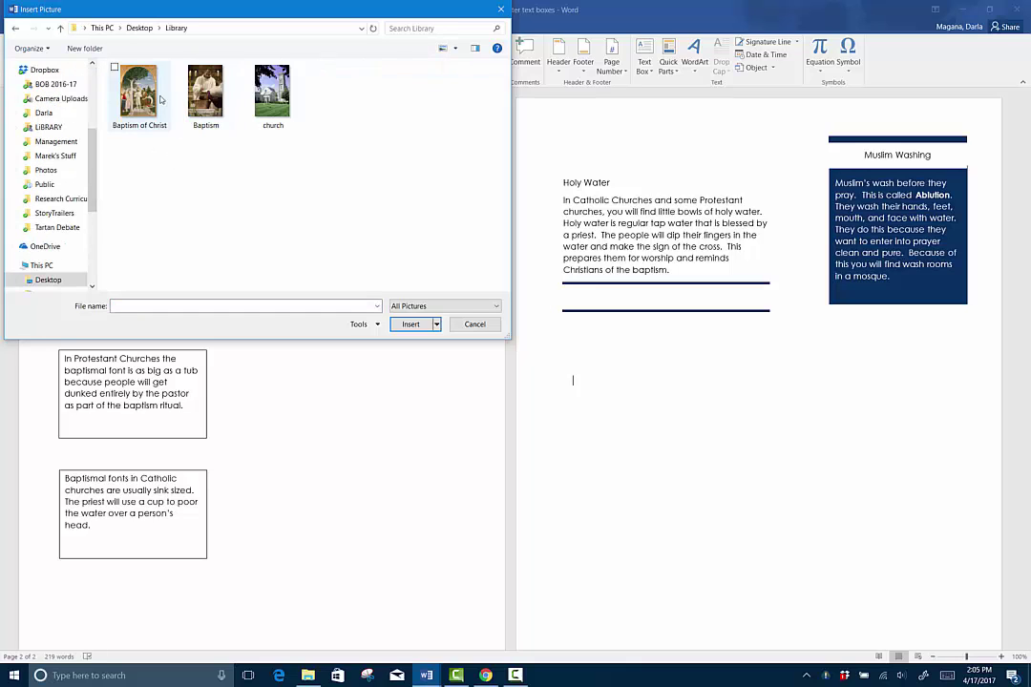
double_click(205, 91)
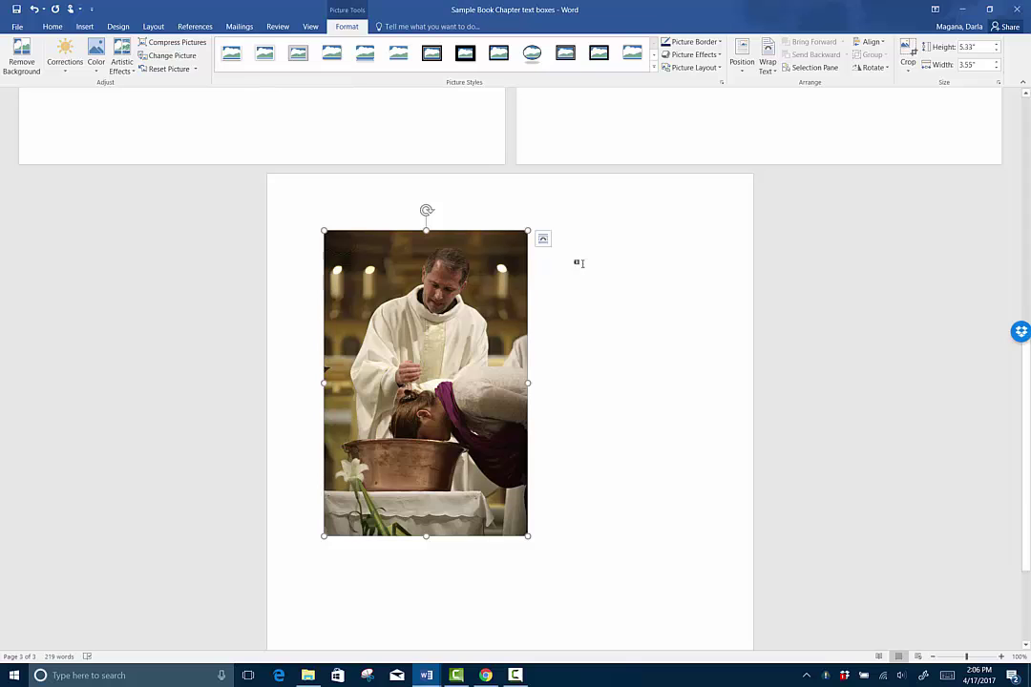
- Set the Baptism photo's text wrapping to In Front of Text and move it to page 1 beside the two small text boxes
left_click(542, 239)
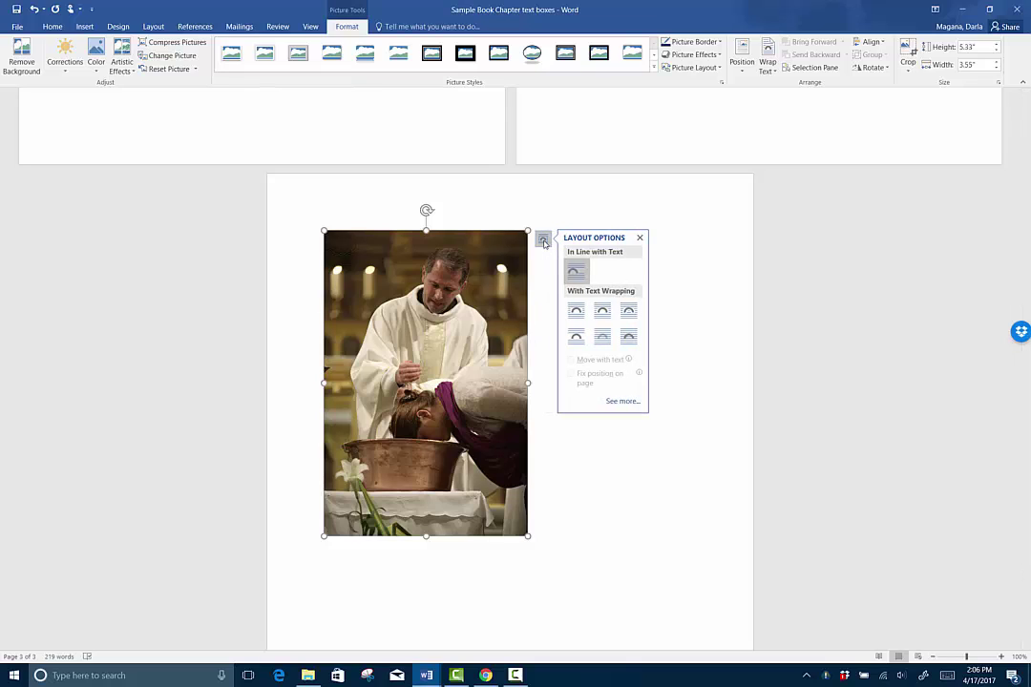
left_click(627, 339)
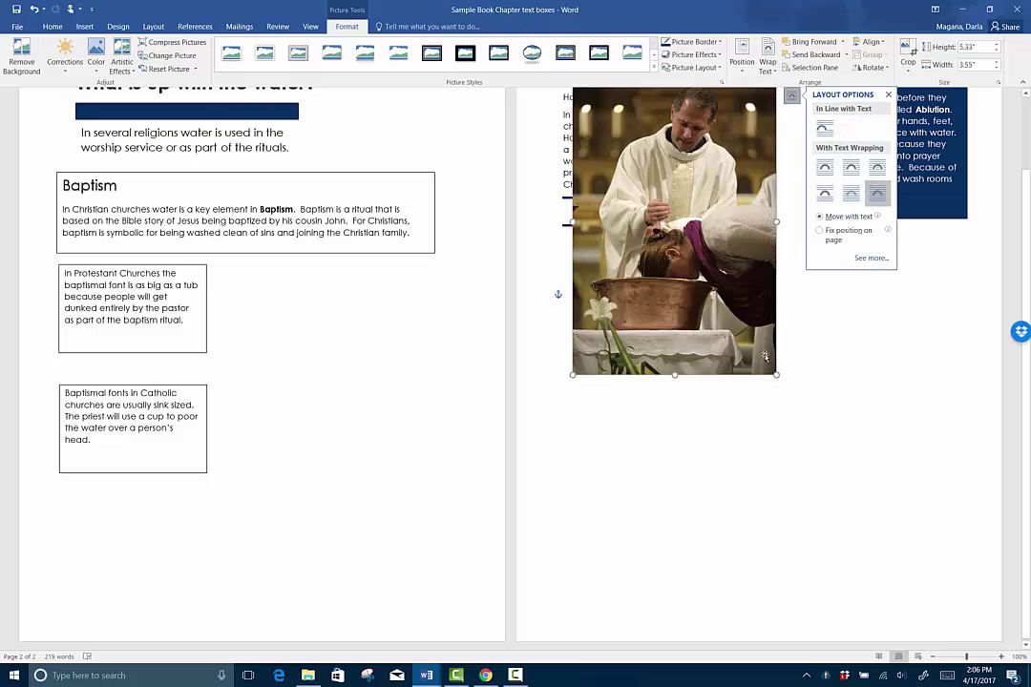
left_click_drag(711, 201, 378, 403)
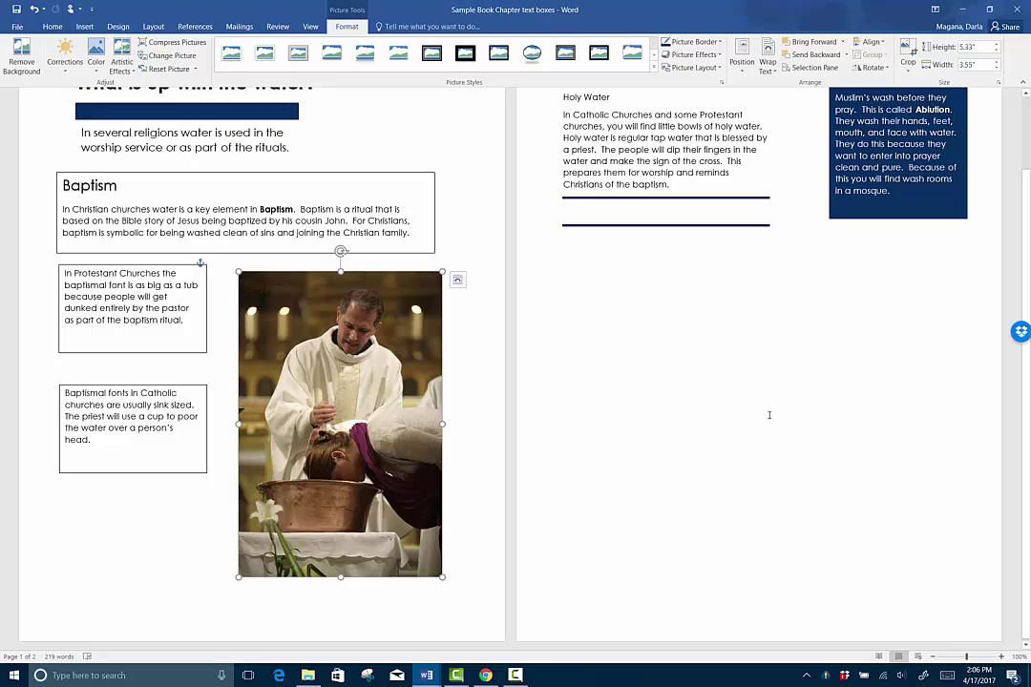
- Insert the Baptism of Christ picture from the Library folder into the document
scroll(768, 414, "up", 2)
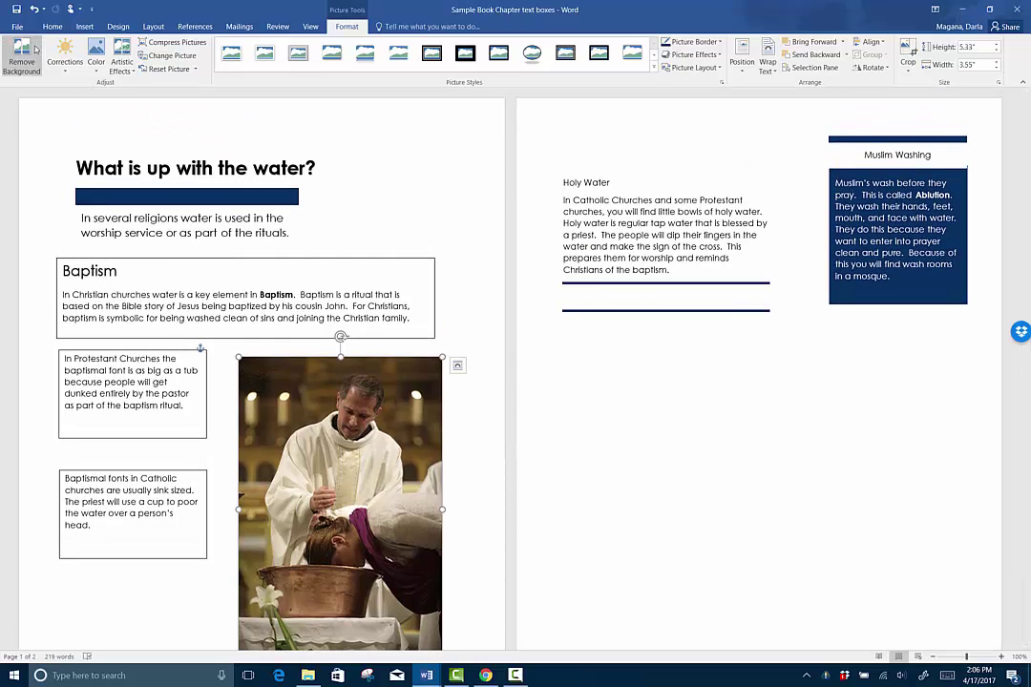
left_click(90, 28)
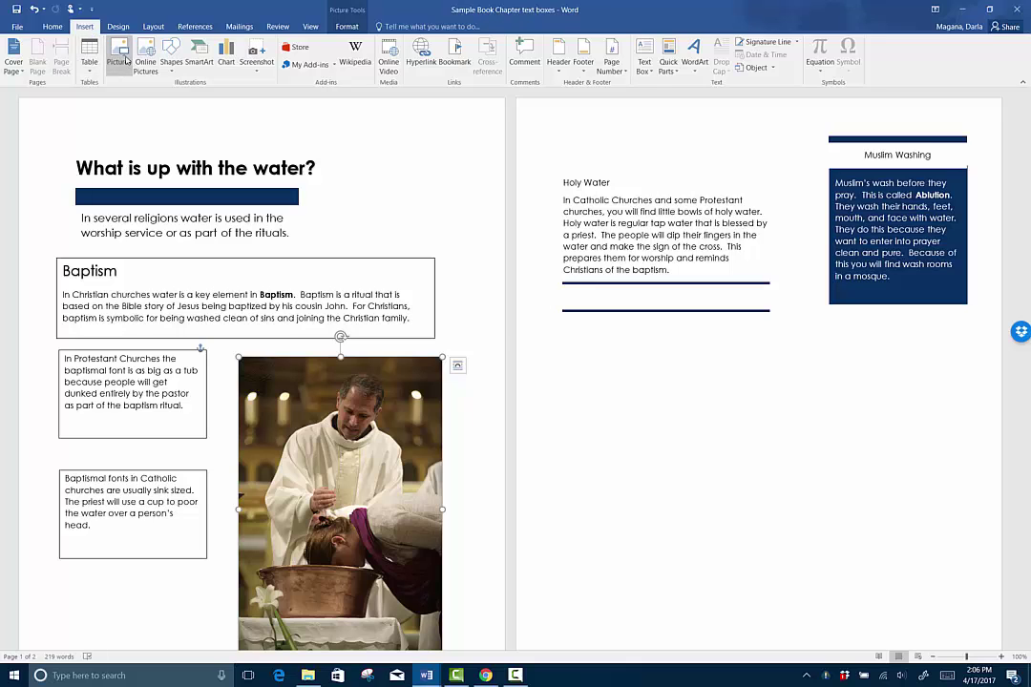
left_click(119, 54)
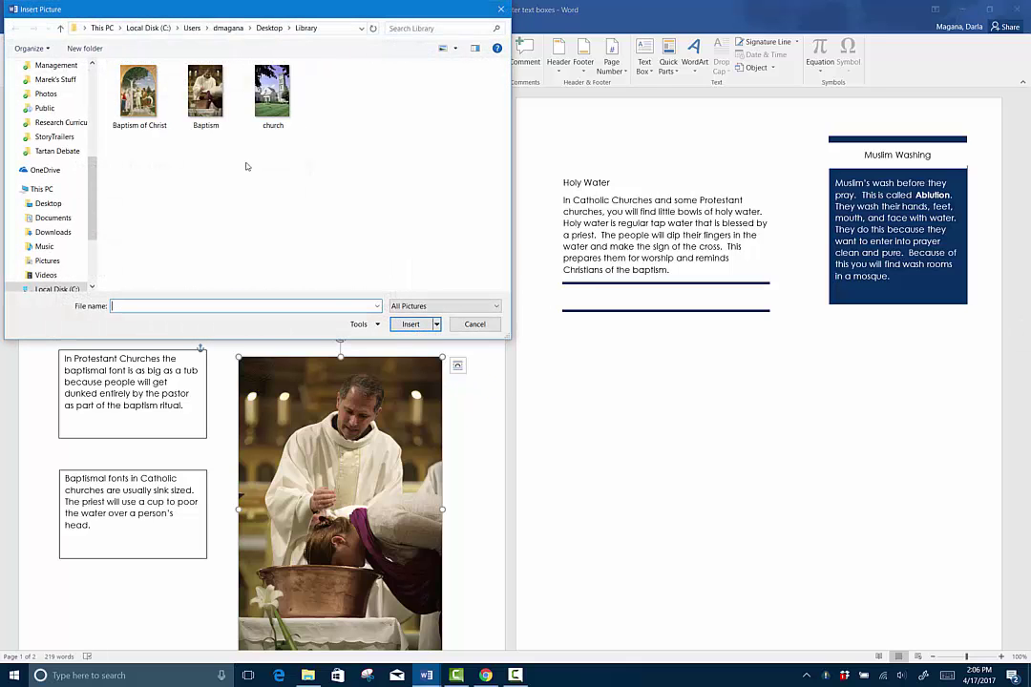
double_click(140, 92)
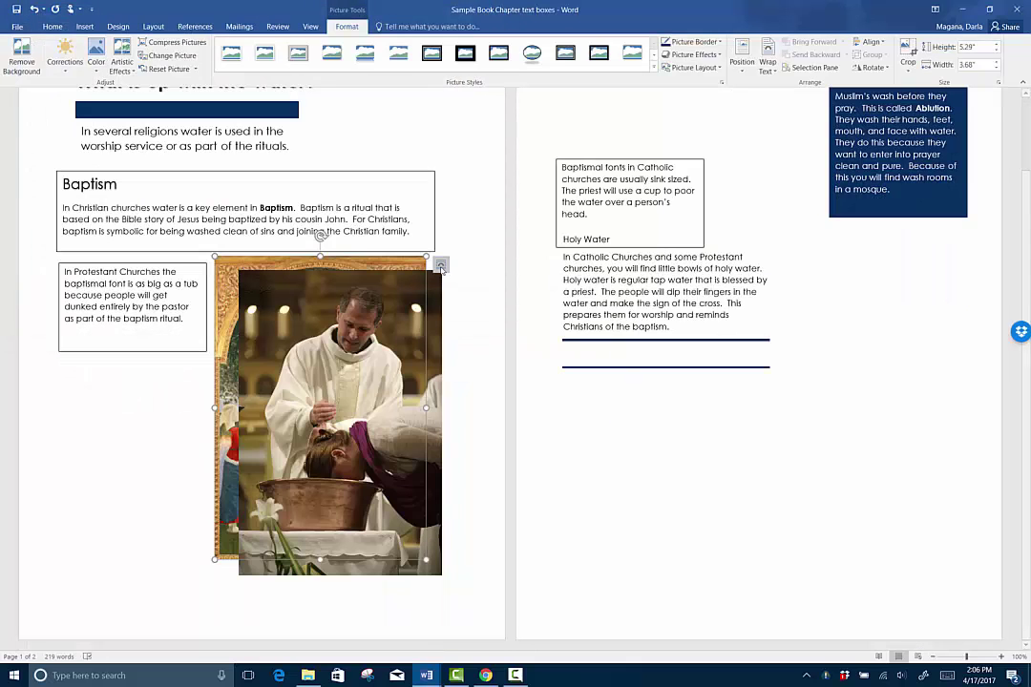
- Set the Baptism of Christ painting's wrapping to In Front of Text and move it to page 2 below the Holy Water section
left_click(440, 265)
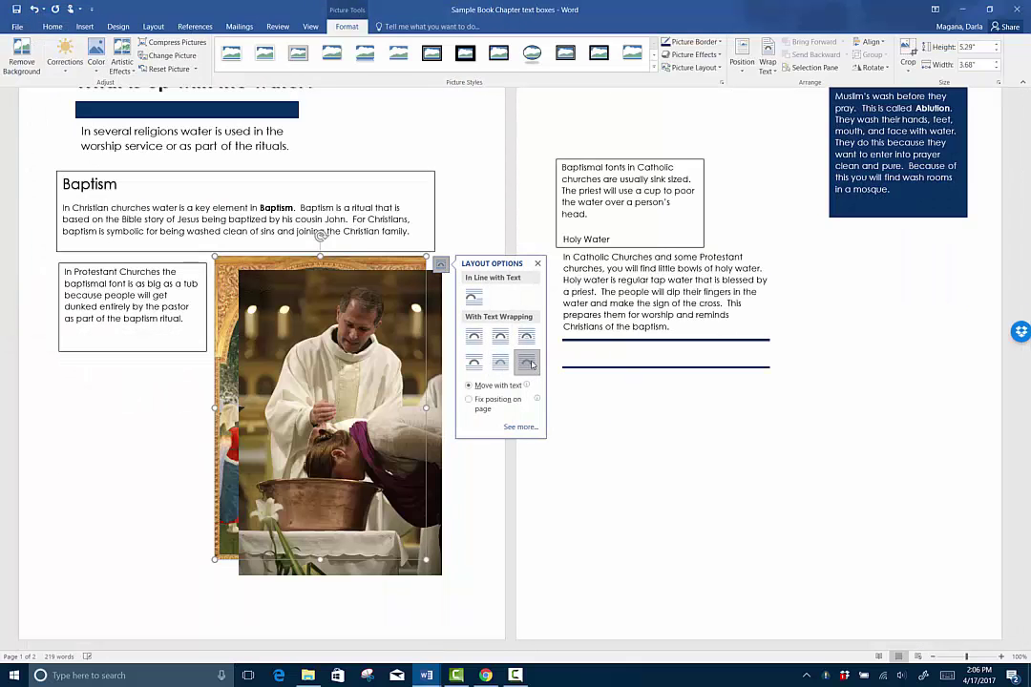
left_click(528, 365)
left_click(409, 357)
left_click_drag(658, 298, 701, 299)
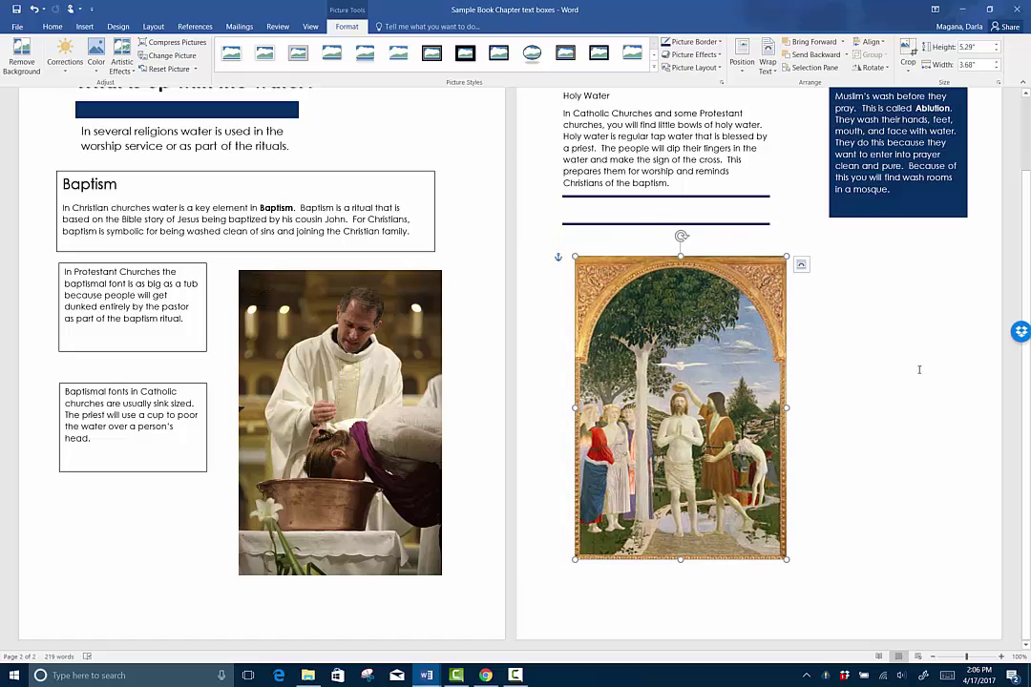
scroll(902, 366, "up", 2)
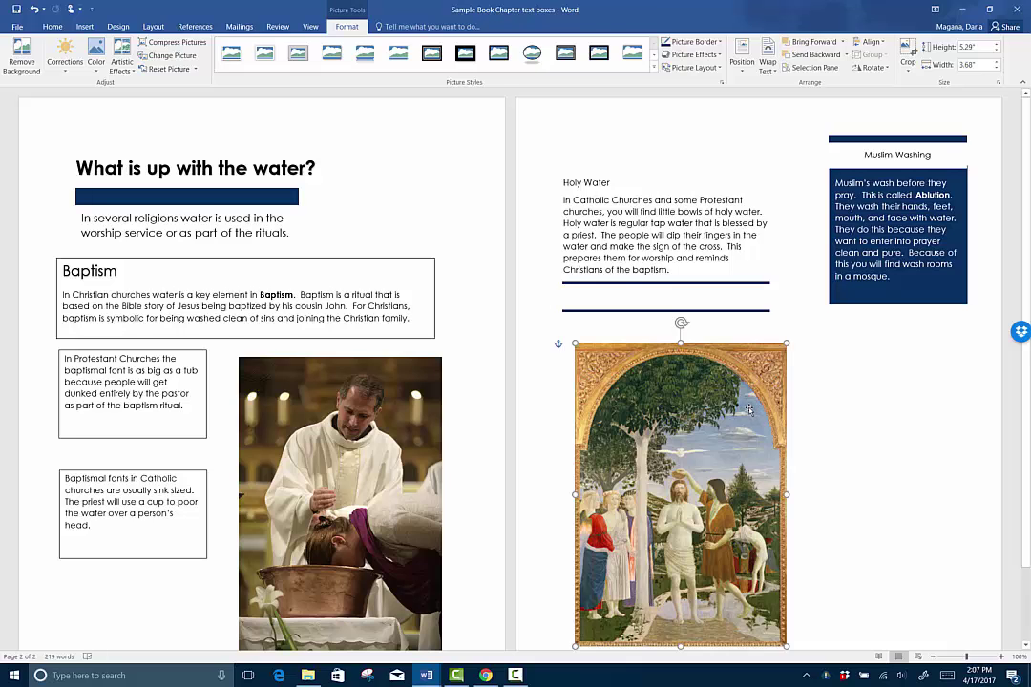
scroll(749, 410, "down", 1)
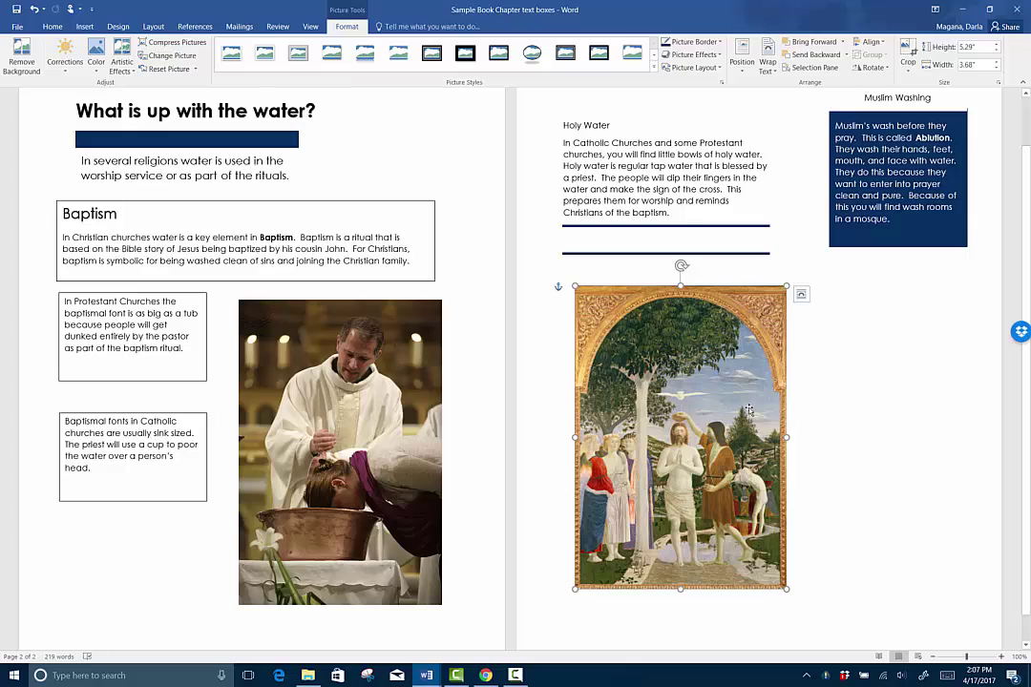